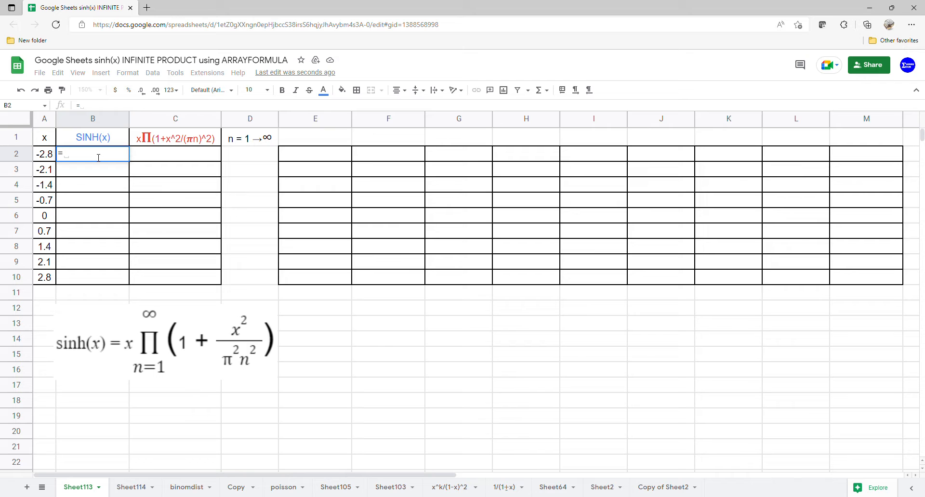
Step: Enter =ARRAYFORMULA(SINH(A2:A10)) in B2 to compute sinh for every x value
type("arr")
key("Tab")
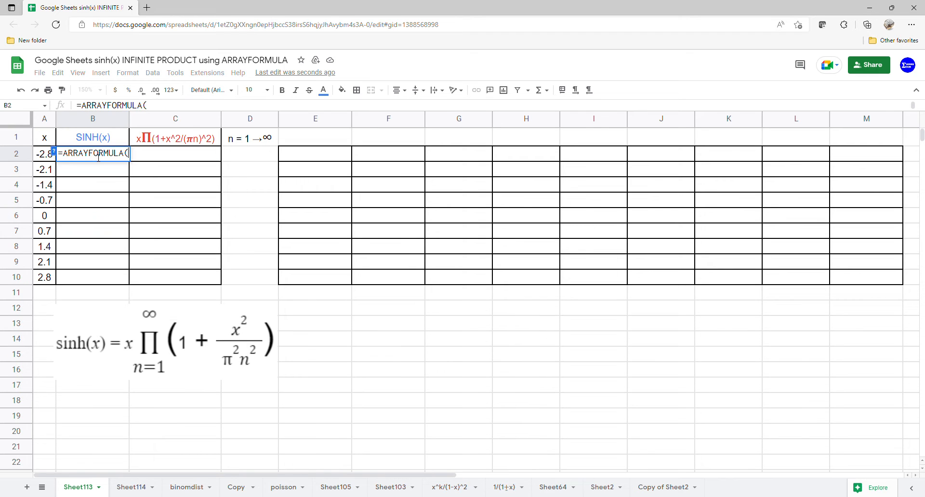
type("s")
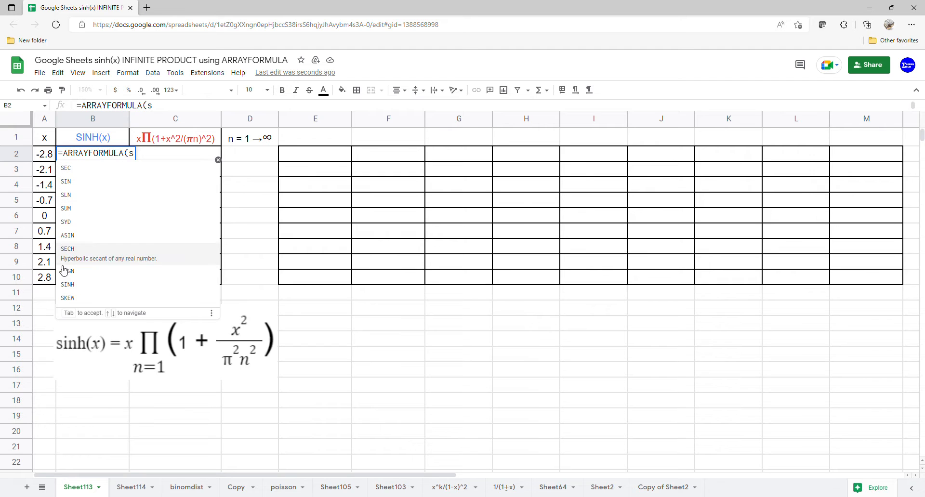
left_click(72, 288)
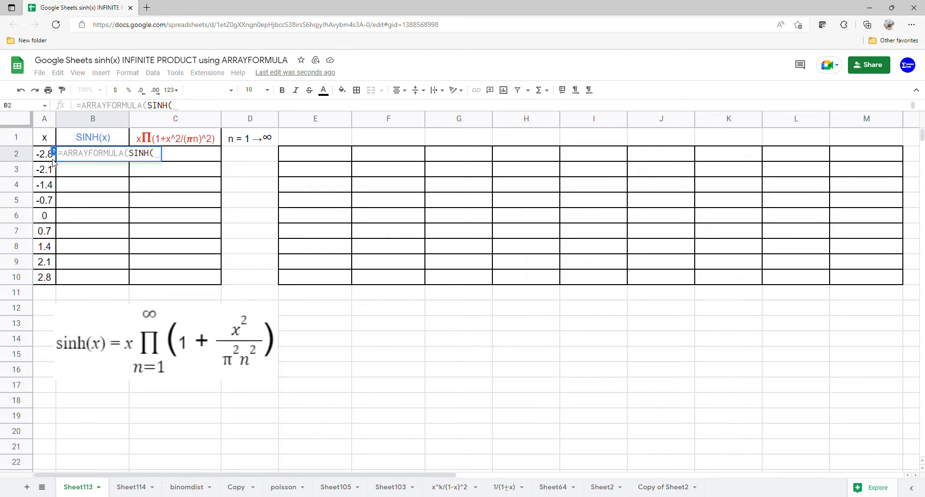
left_click_drag(50, 155, 46, 279)
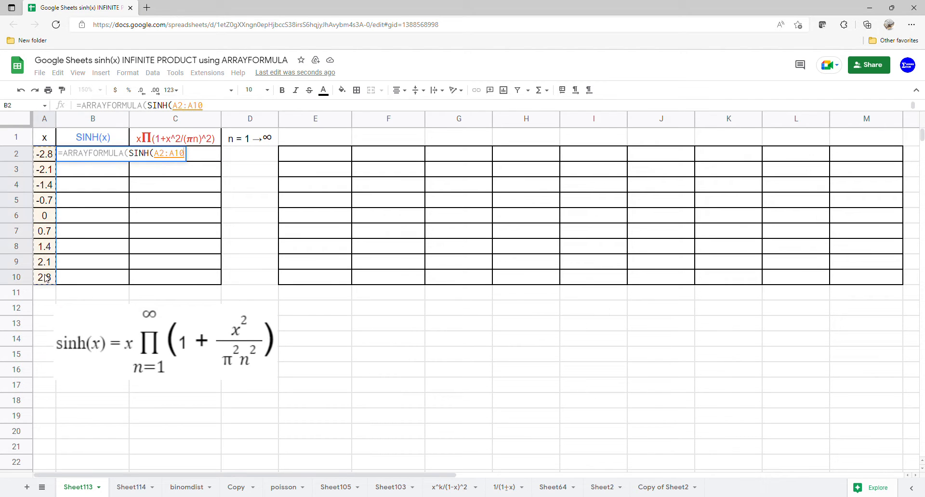
key("Return")
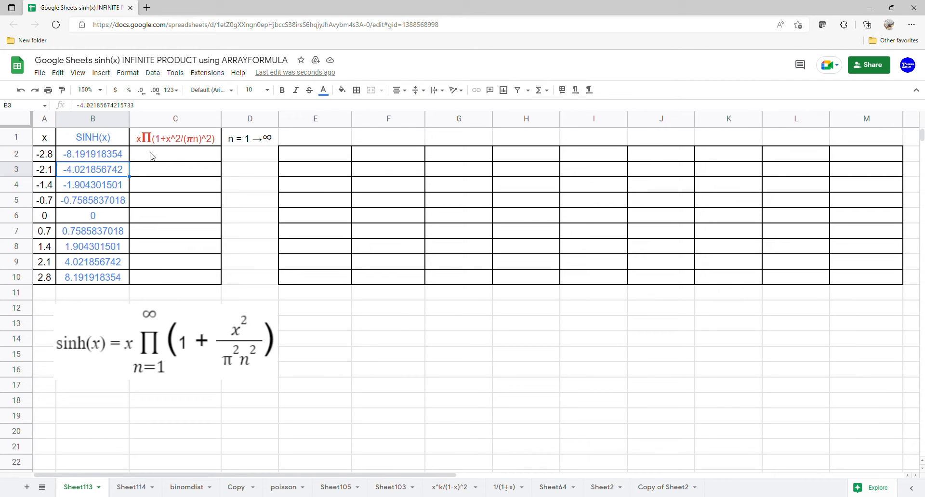
Step: Enter 1 in E1 so the n counter runs 1 to 9 across E1:M1
left_click(287, 143)
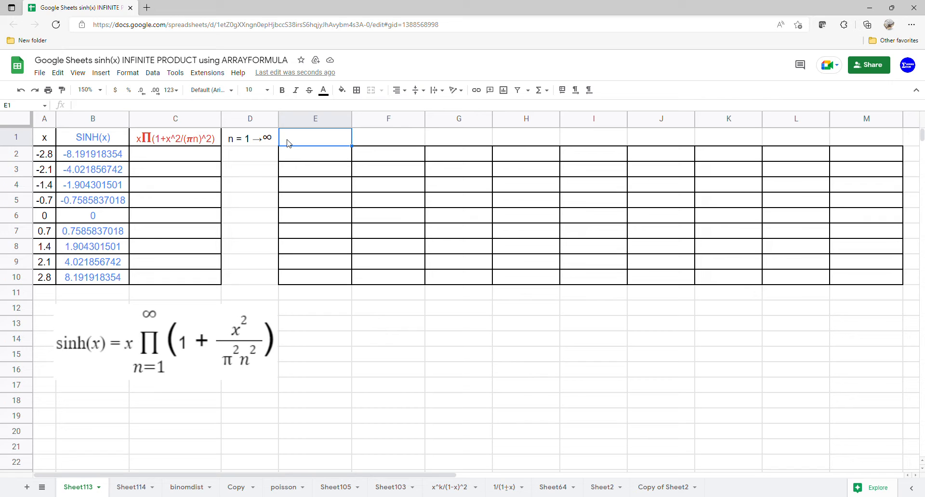
type("1")
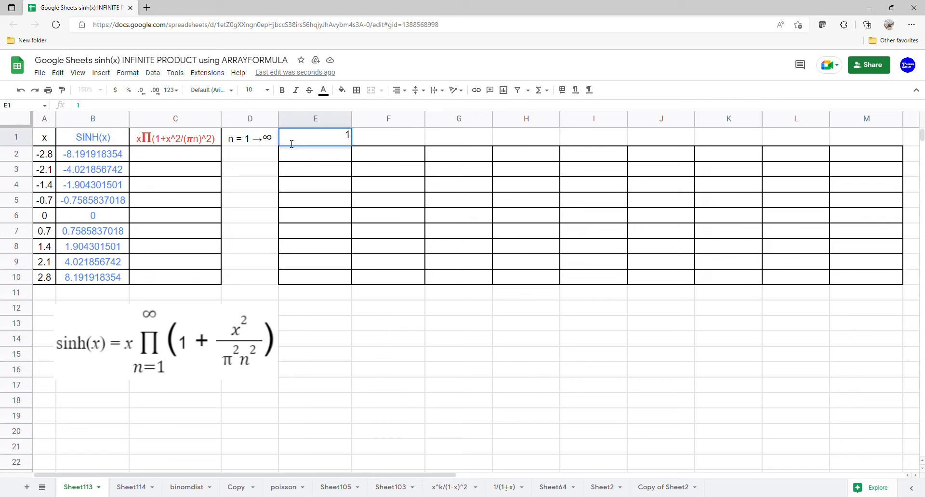
key("Return")
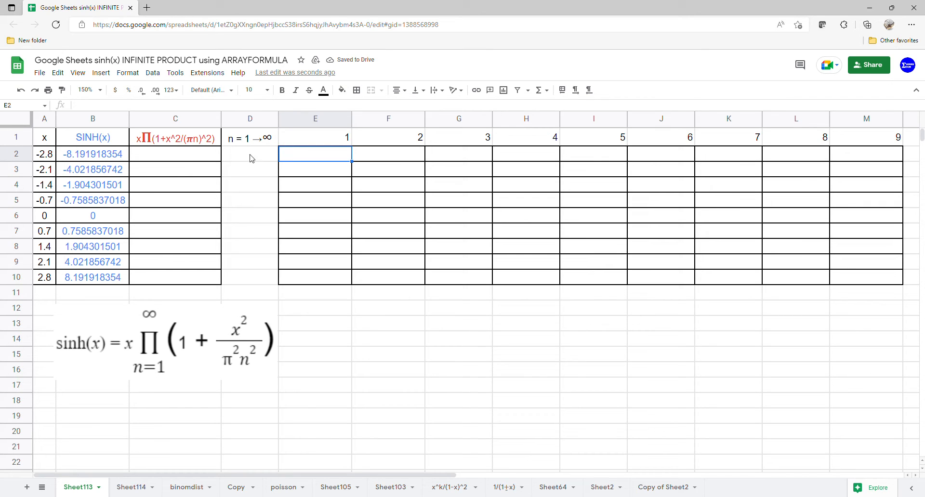
Step: Start the E2 array formula as =ARRAYFORMULA(1+A2:A10^/(PI()*
type("=arr")
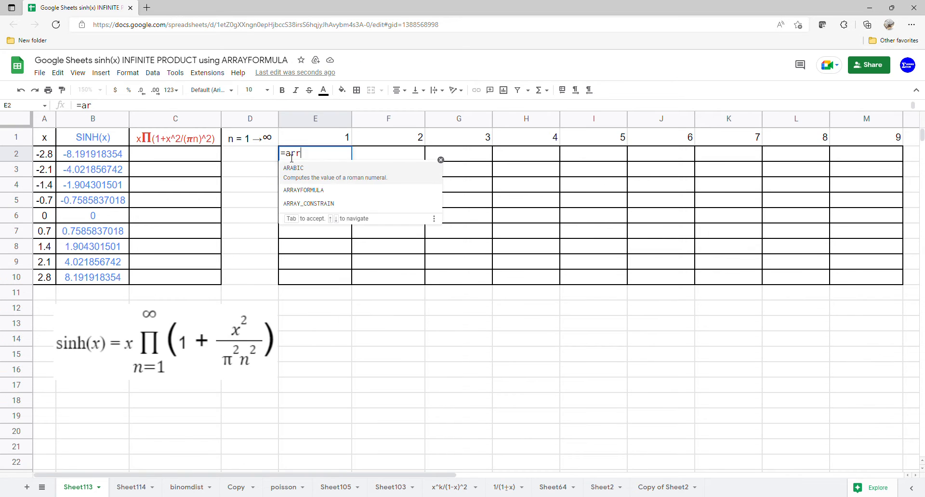
key("Tab")
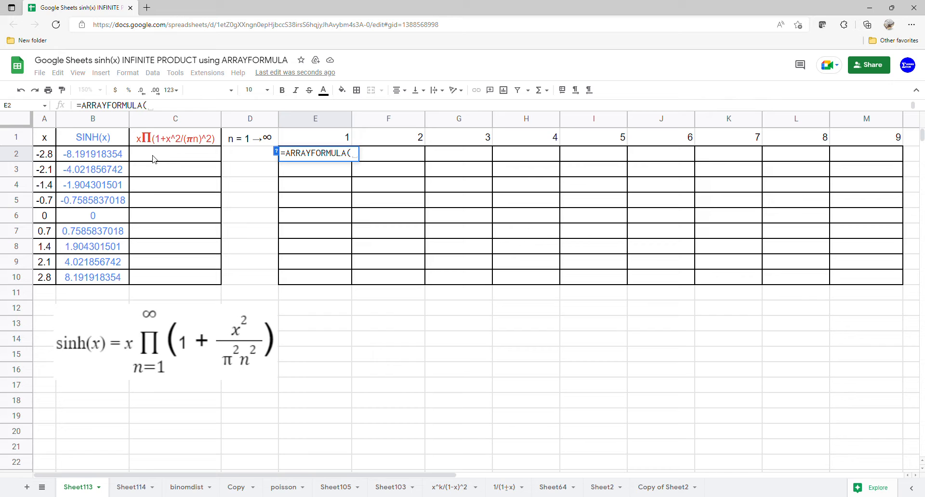
type("1+")
left_click_drag(50, 156, 51, 284)
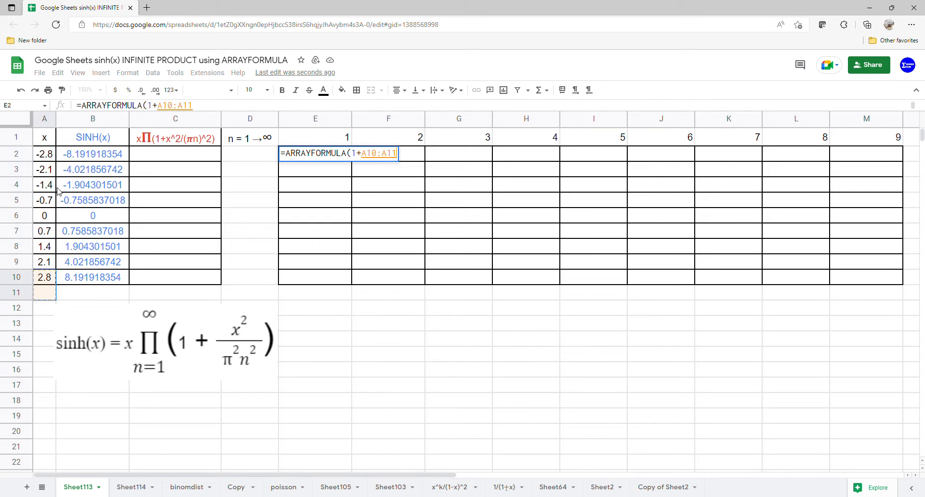
left_click_drag(48, 159, 54, 279)
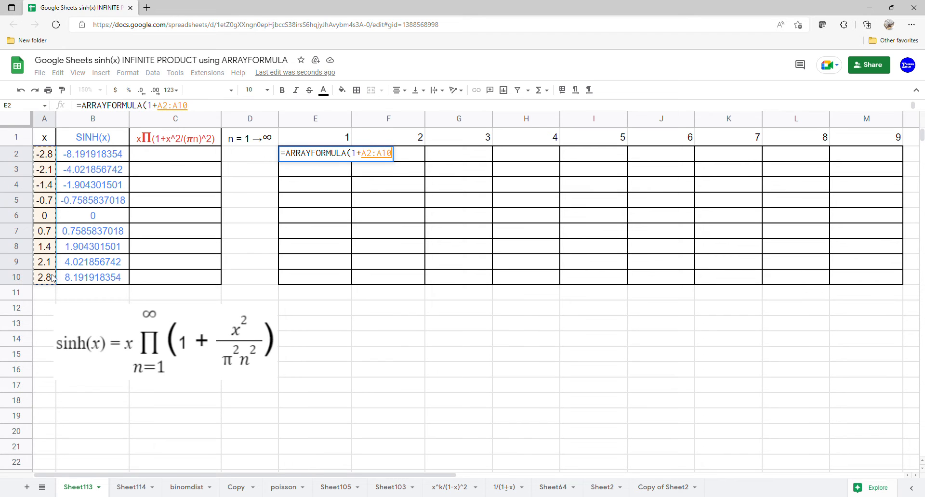
type("^/")
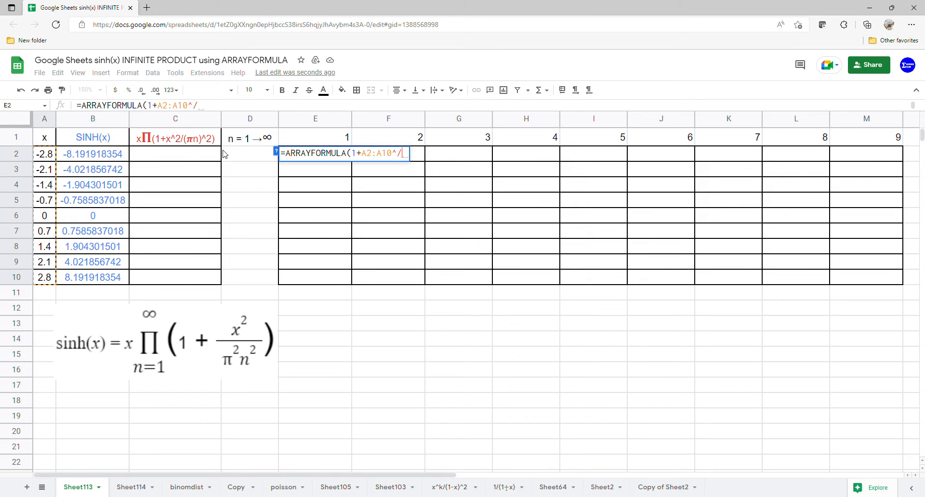
type("(pi")
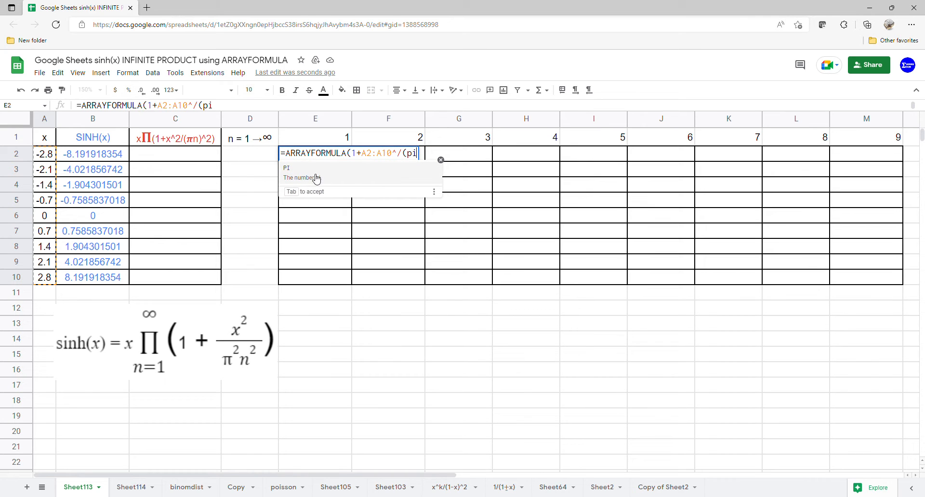
left_click(315, 176)
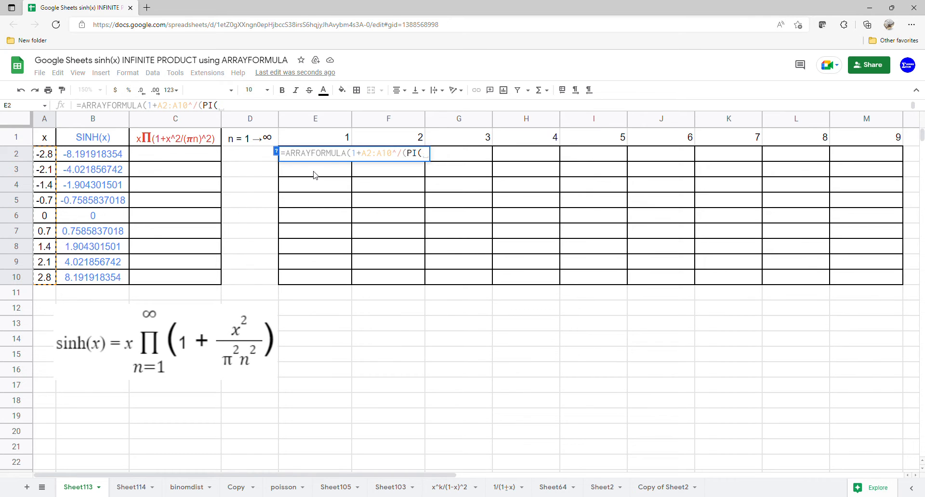
type(")*")
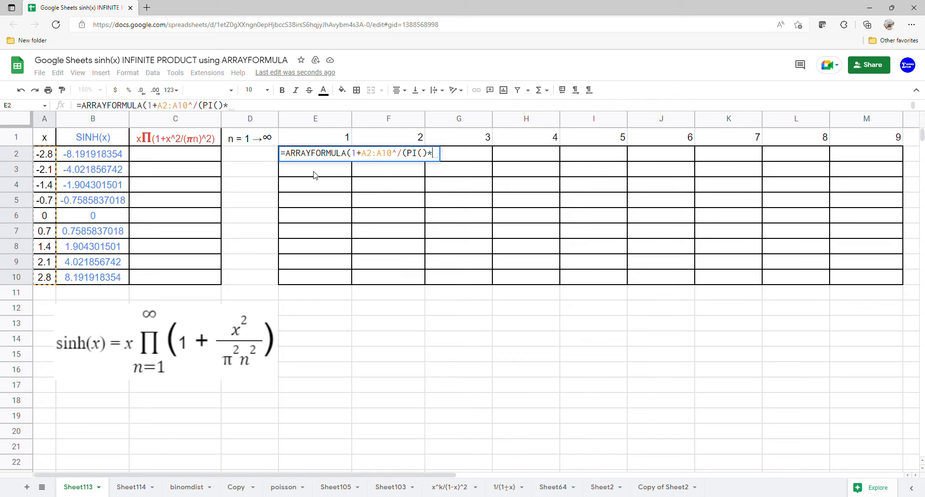
Step: Complete it with E1:M1 and the missing squared exponents, giving 1+A2:A10^2/(PI()*E1:M1)^2
left_click_drag(352, 140, 837, 137)
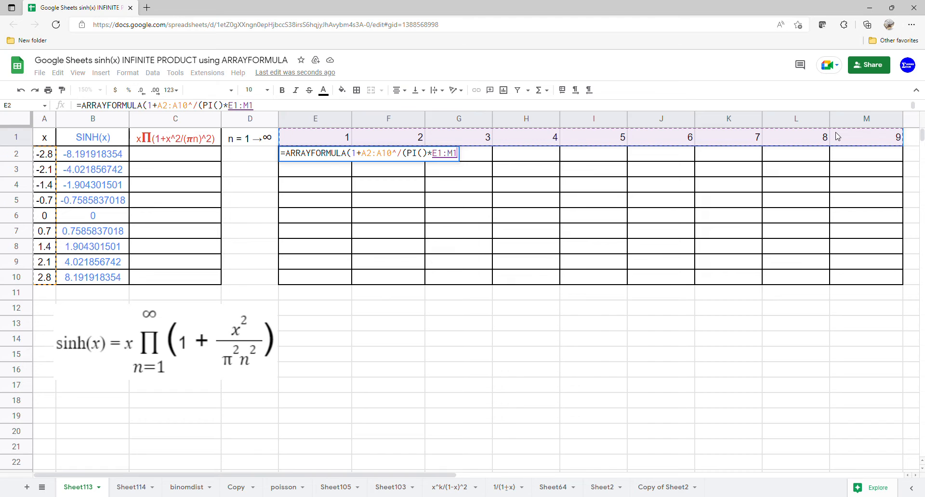
type(")")
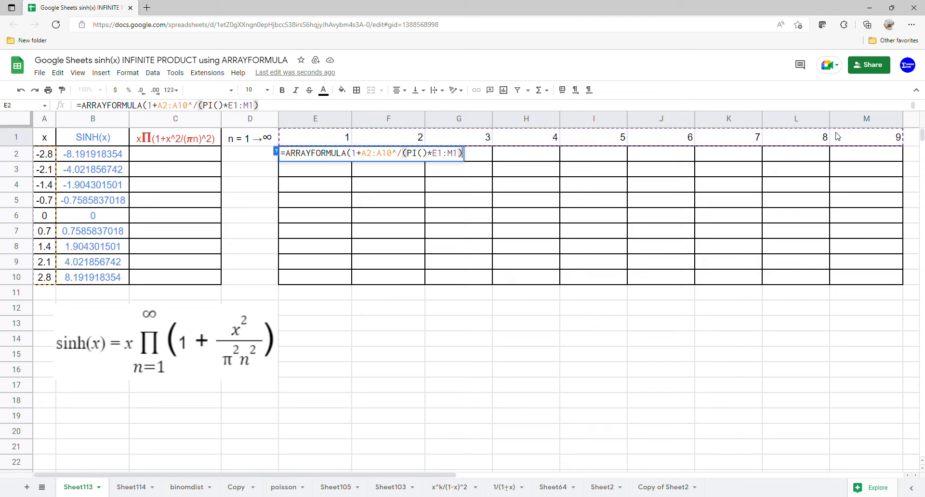
type("^2")
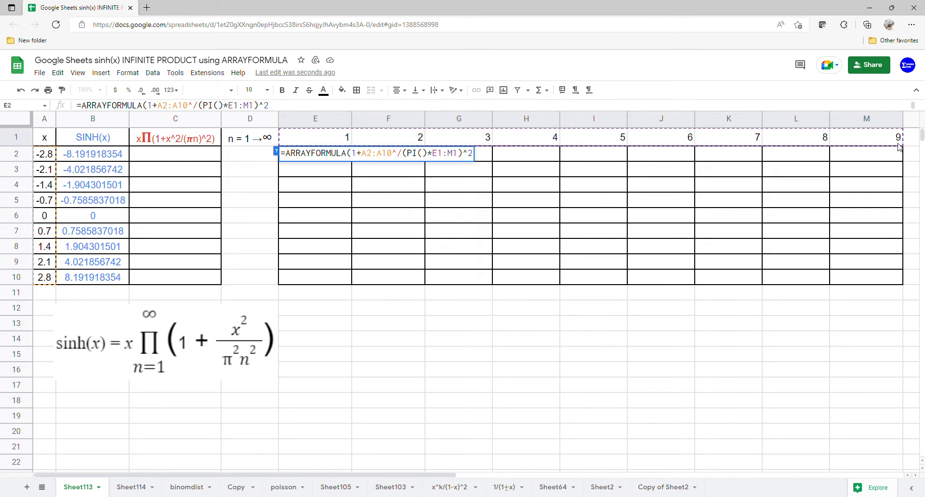
left_click(399, 154)
type("2")
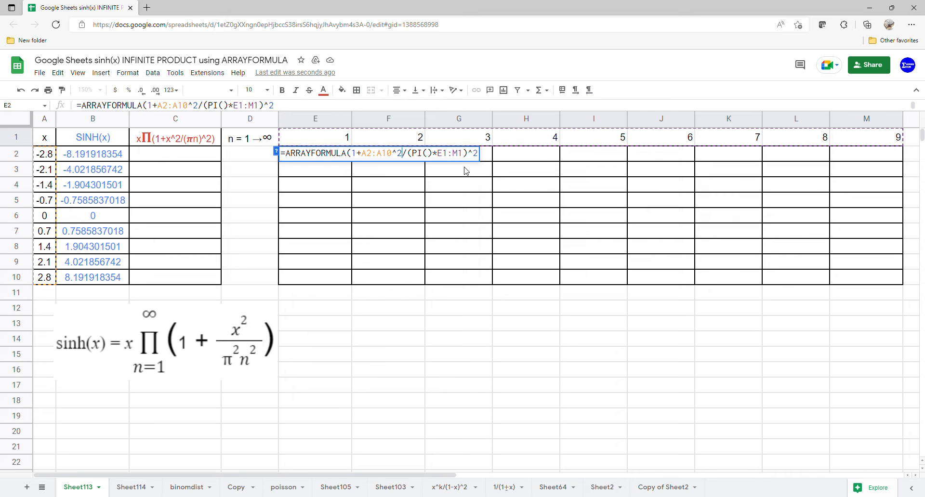
key("Return")
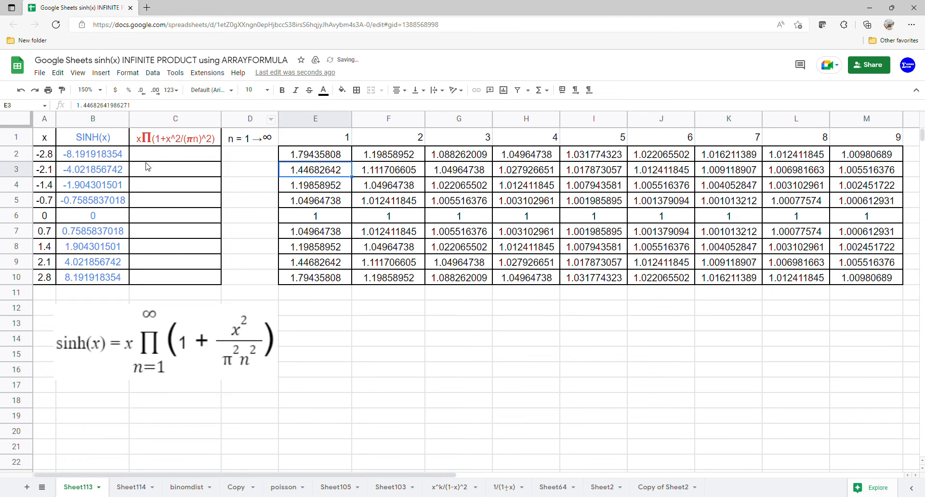
Step: Enter =A2*PRODUCT(E2:M2) in C2 and copy it down to C10
left_click(176, 154)
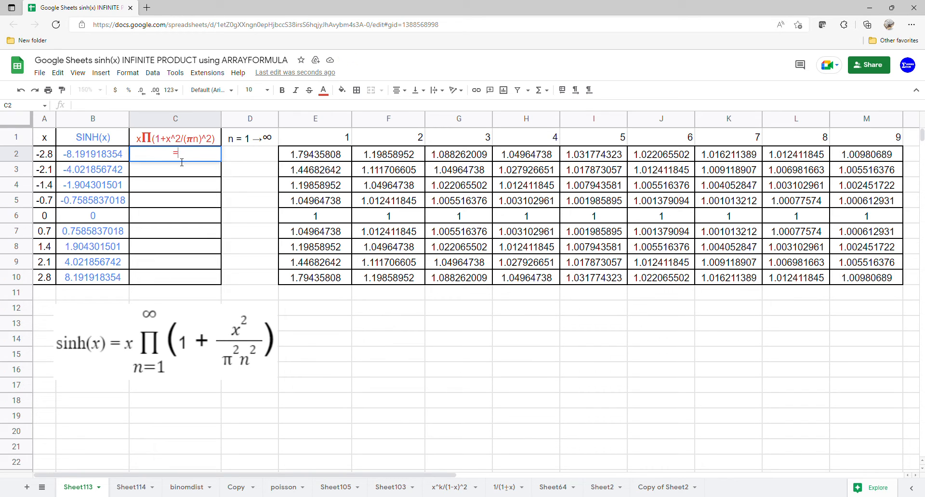
type("=")
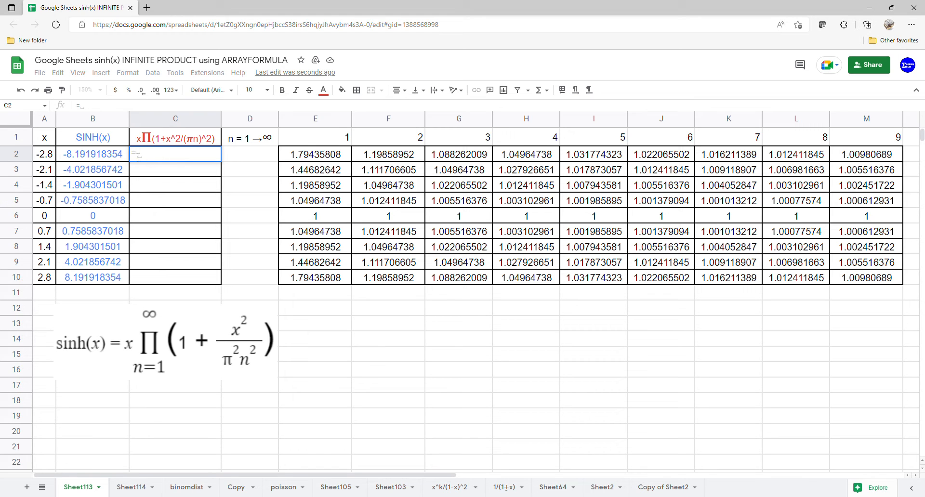
left_click(48, 154)
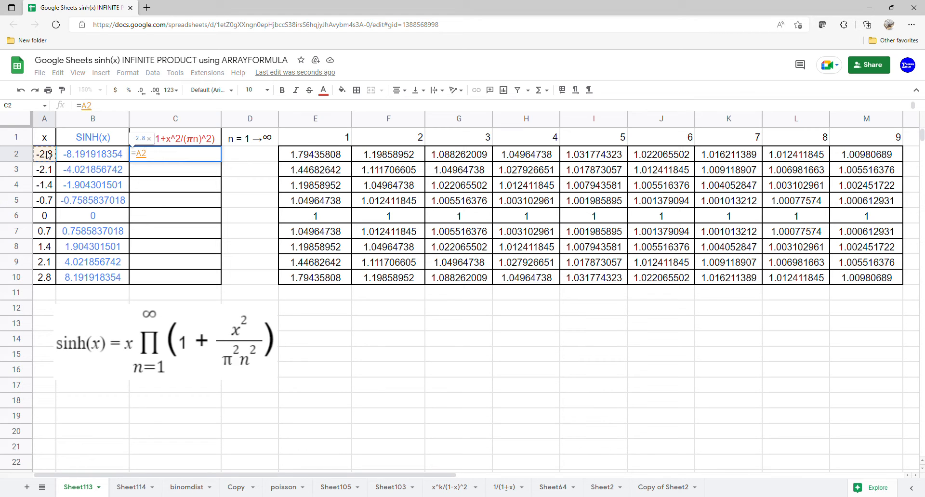
type("*pr")
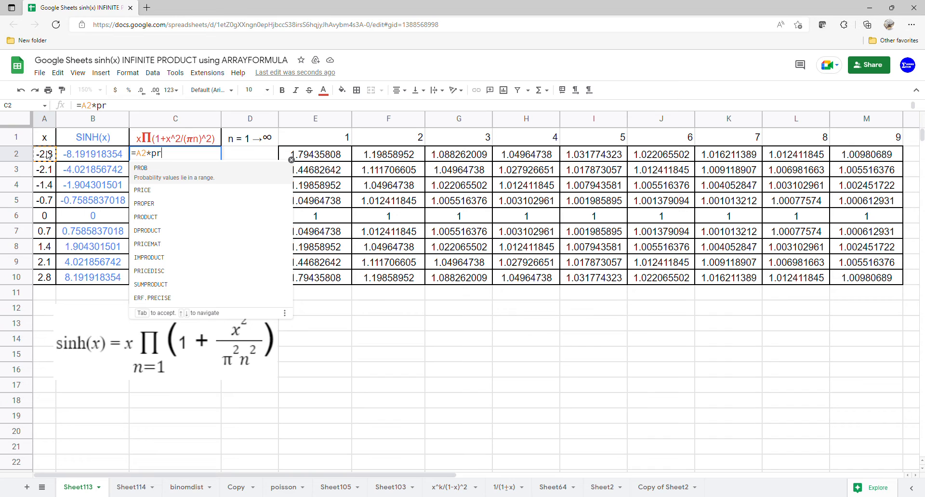
left_click(139, 223)
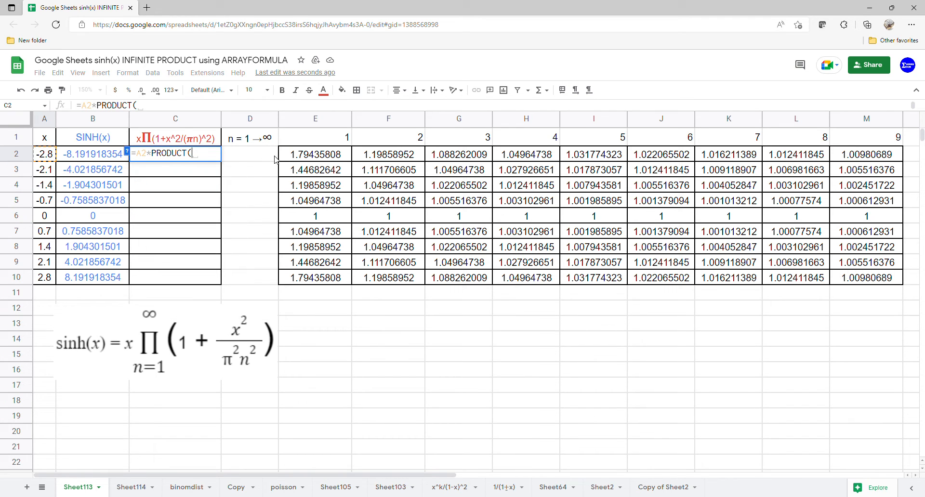
left_click_drag(306, 160, 838, 153)
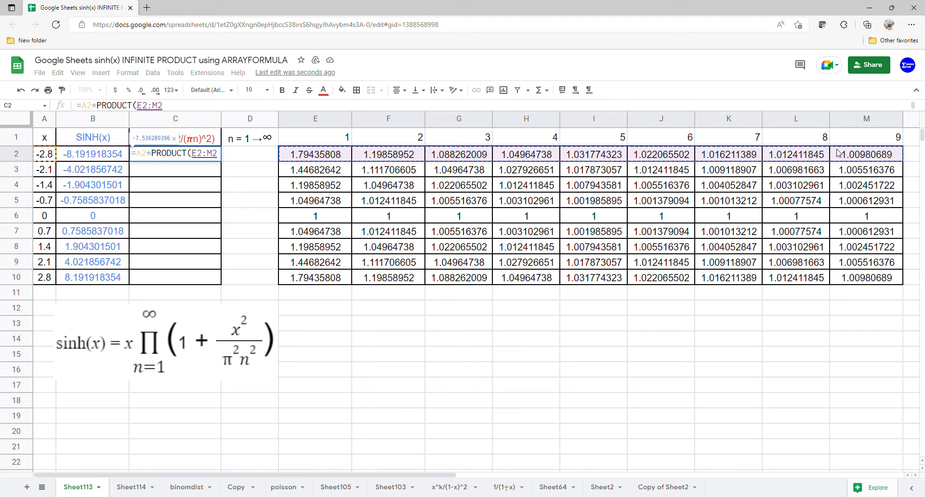
key("Return")
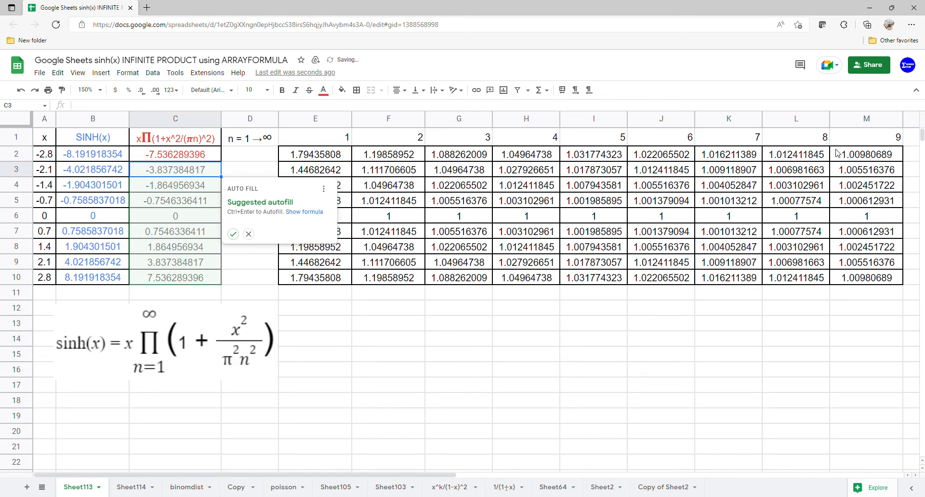
left_click(202, 159)
left_click_drag(220, 162, 222, 286)
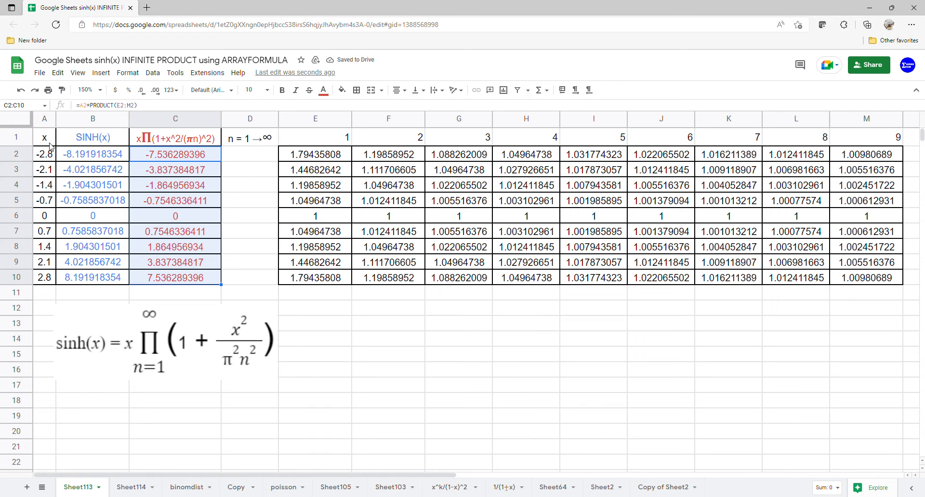
Step: Insert a chart from the data range A1:C10
left_click_drag(50, 143, 183, 278)
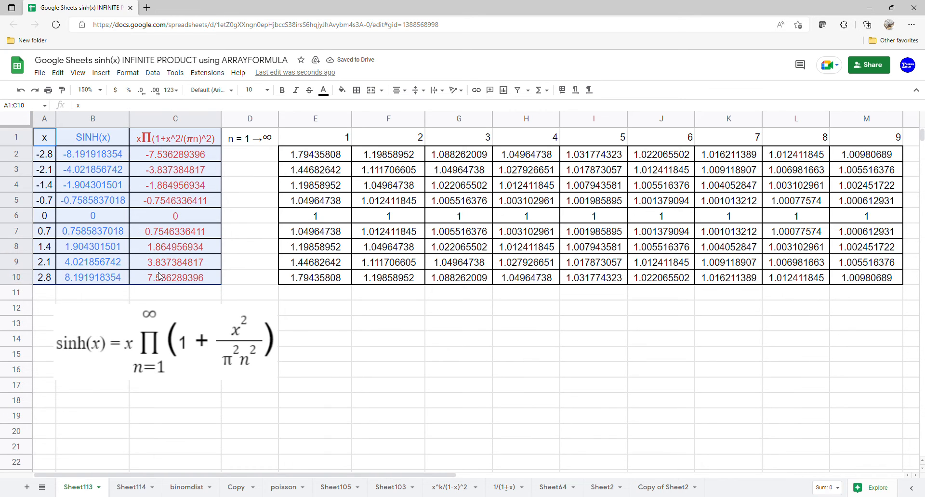
left_click(114, 77)
left_click(136, 163)
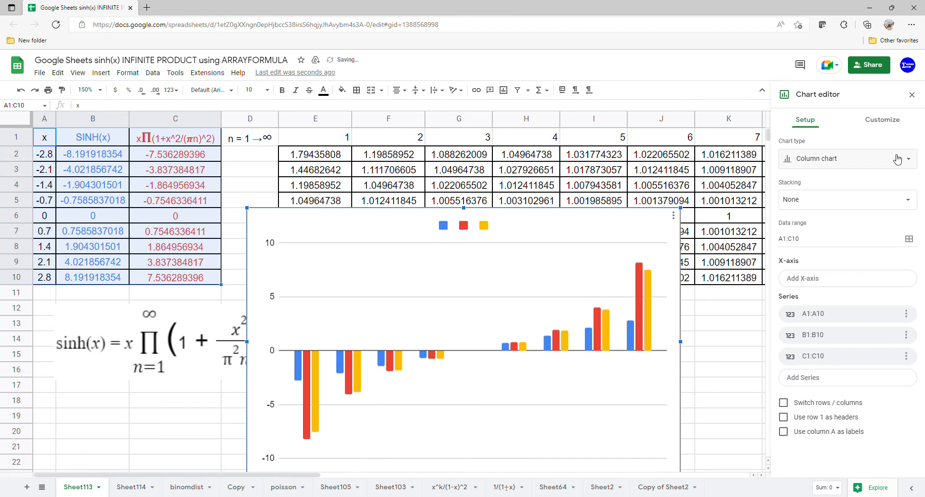
Step: Make it a scatter chart with column A as x values and row 1 as headers
left_click(897, 159)
scroll(814, 260, "down", 5)
left_click(793, 394)
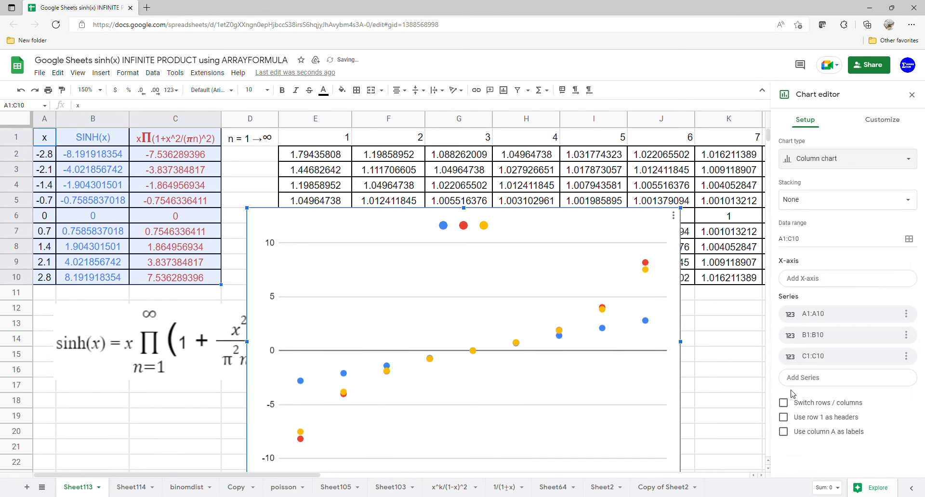
left_click(796, 392)
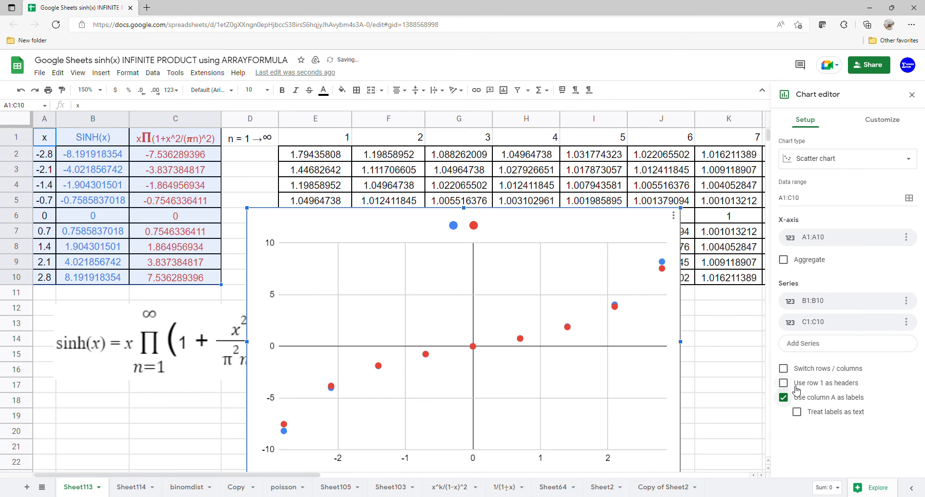
left_click(791, 384)
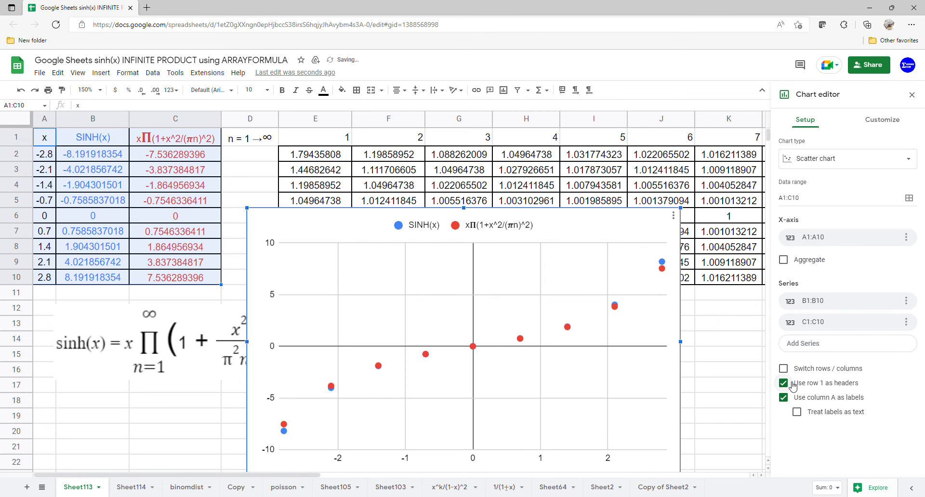
left_click(898, 161)
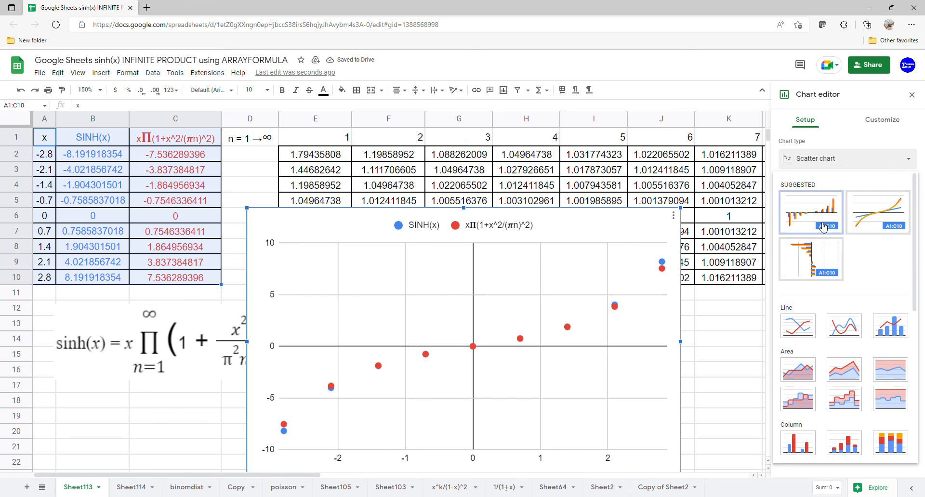
Step: Add polynomial trendlines to the chart series
left_click(875, 123)
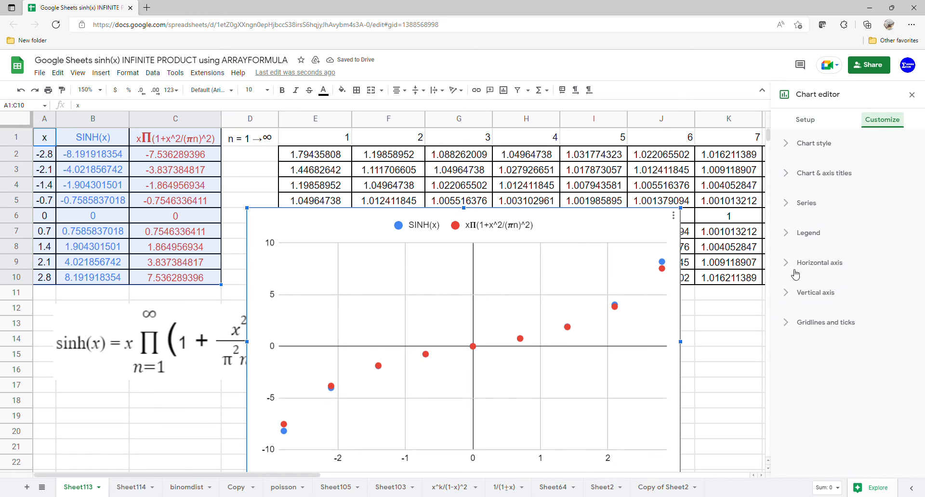
left_click(813, 204)
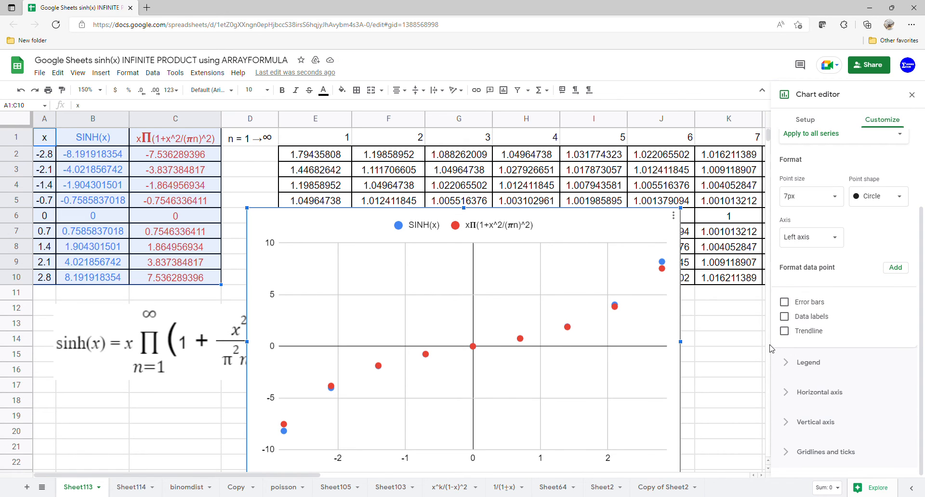
left_click(784, 331)
scroll(827, 318, "down", 3)
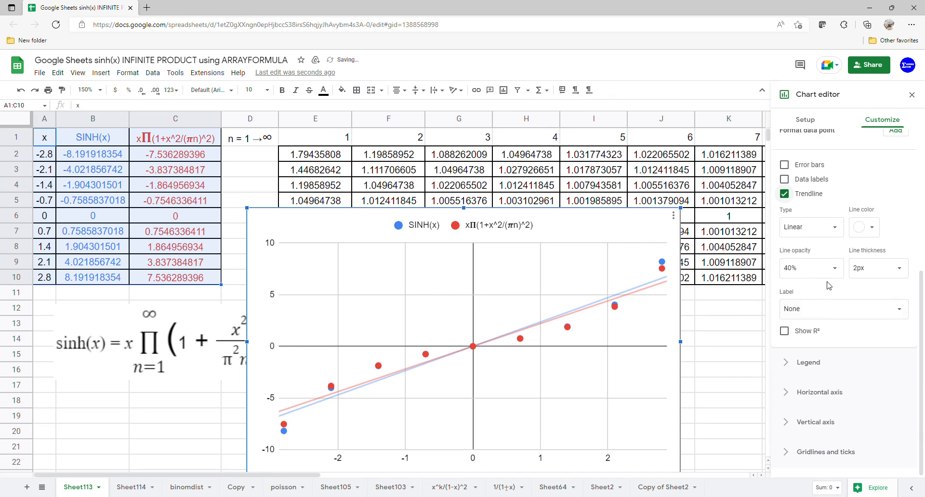
left_click(836, 235)
left_click(836, 258)
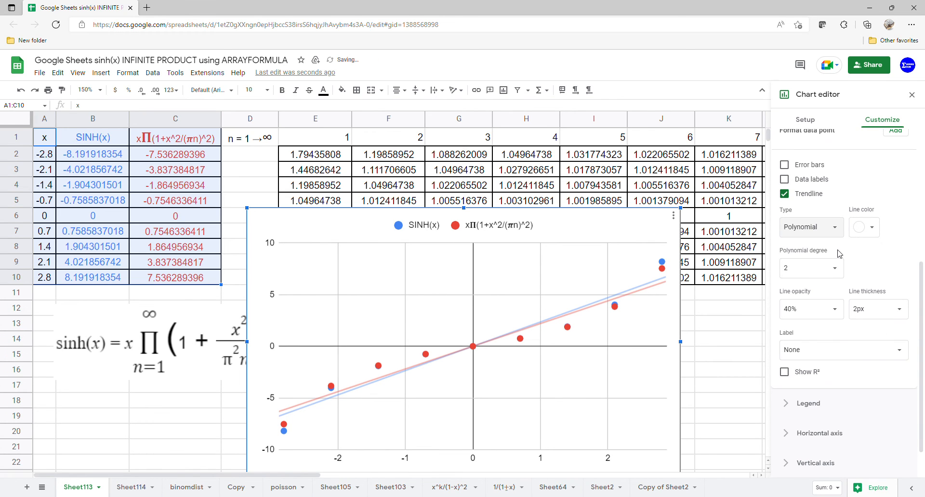
Step: Set the trendline degree to 8 and label them with their equations
scroll(840, 254, "down", 1)
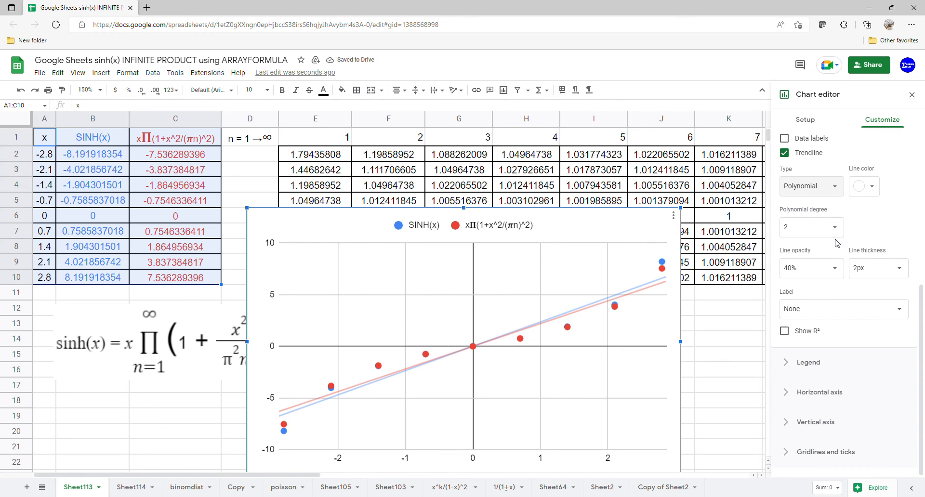
left_click(838, 229)
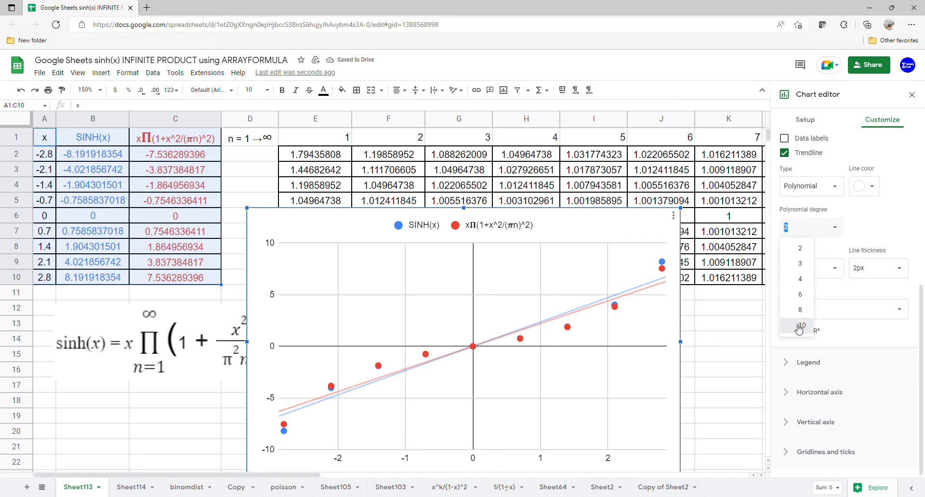
type("10")
left_click(841, 234)
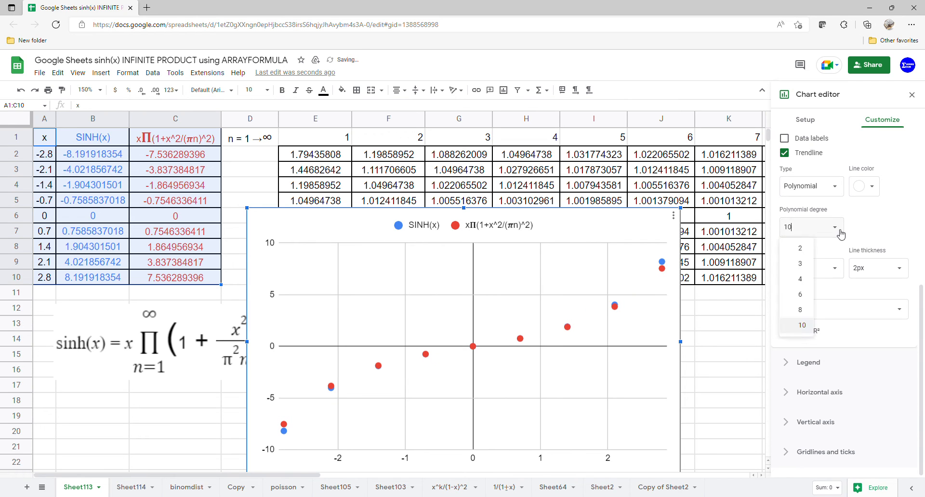
left_click(800, 309)
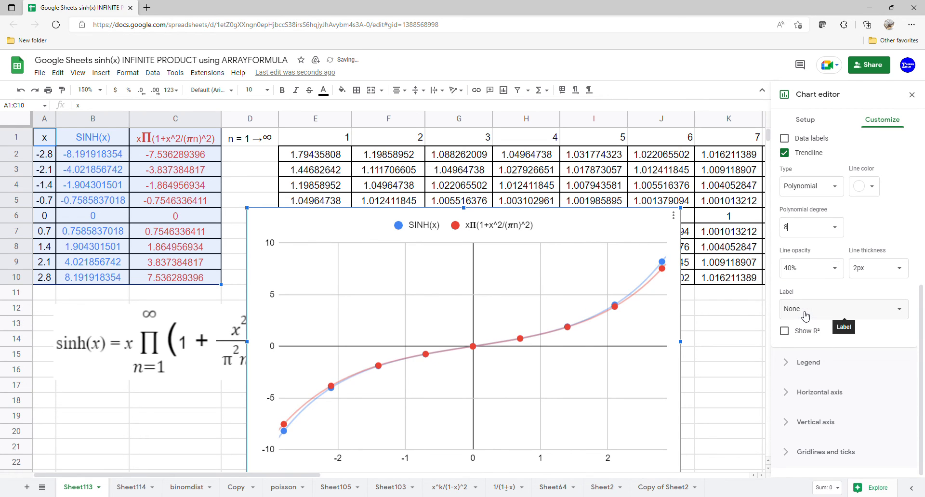
left_click(890, 311)
left_click(836, 337)
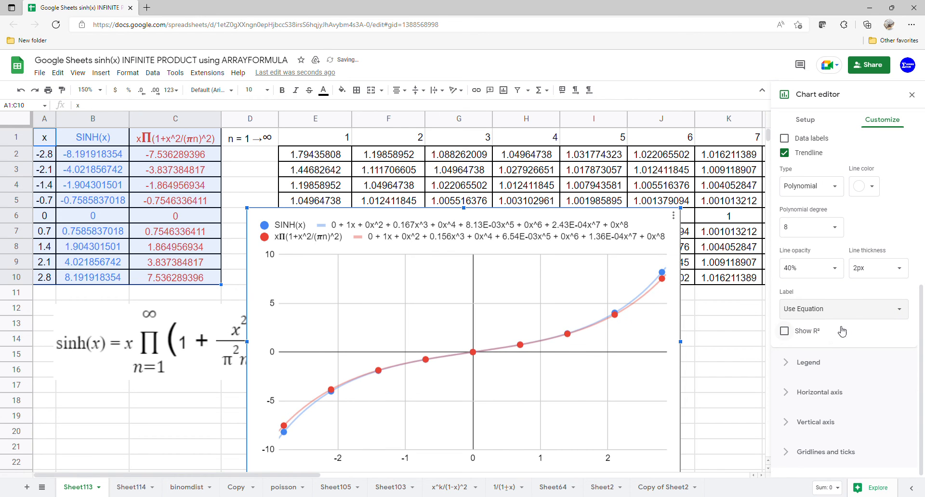
left_click(913, 94)
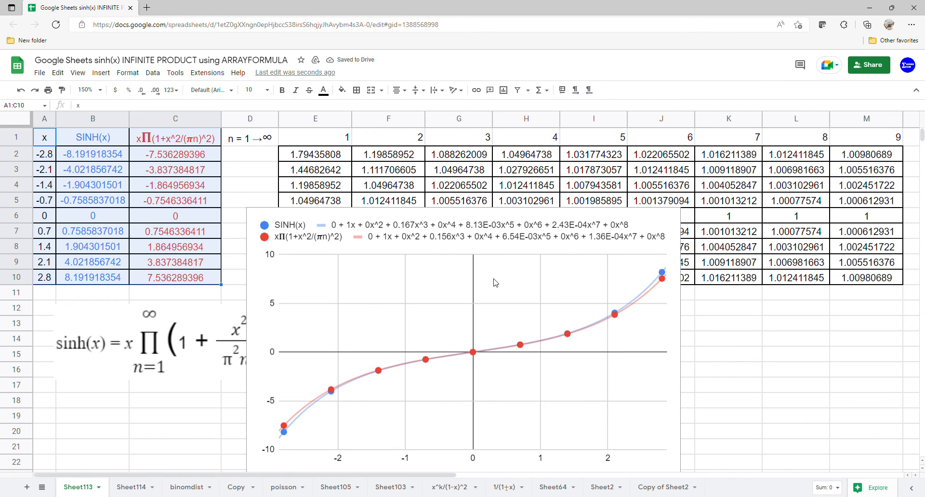
Step: Move the chart up and right over the factor table, then stretch it taller and wider
left_click_drag(495, 283, 539, 204)
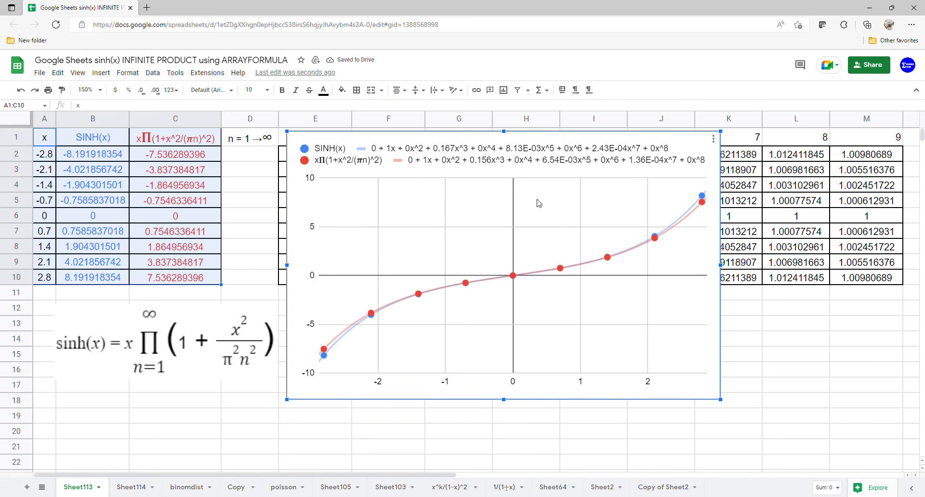
left_click_drag(504, 406, 505, 471)
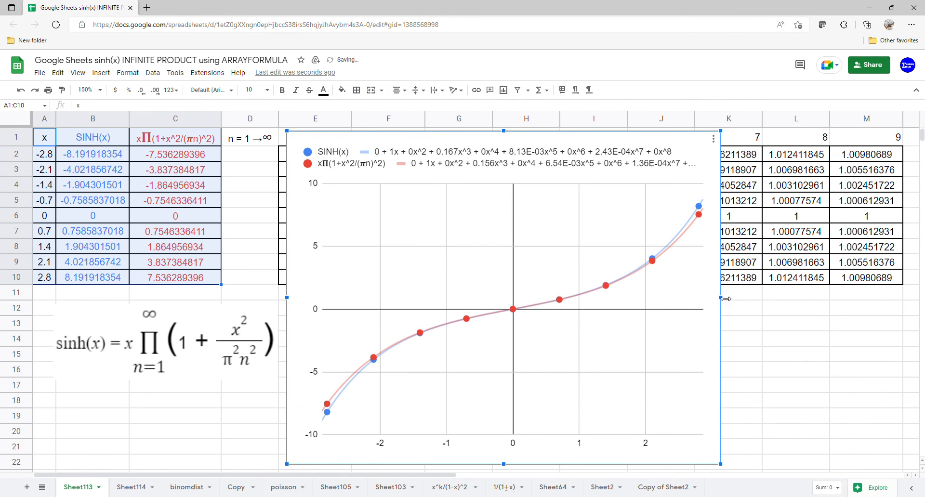
left_click_drag(726, 299, 781, 298)
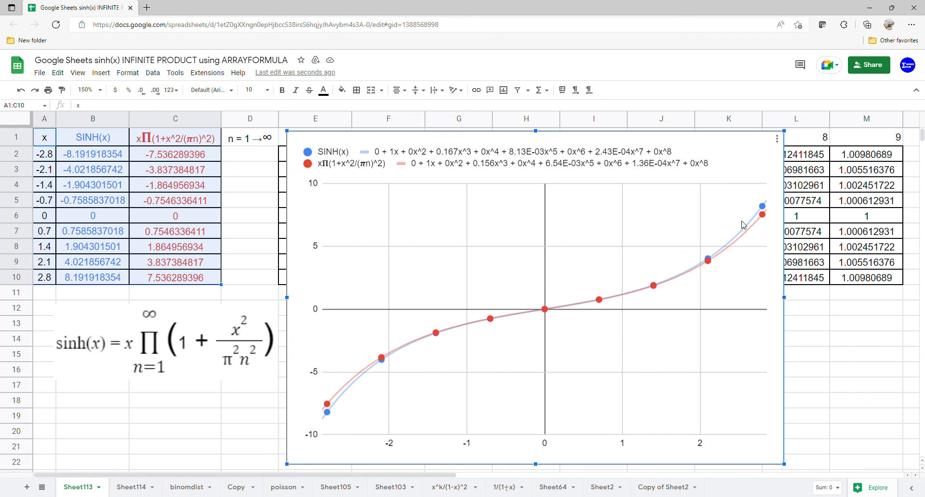
mouse_move(765, 218)
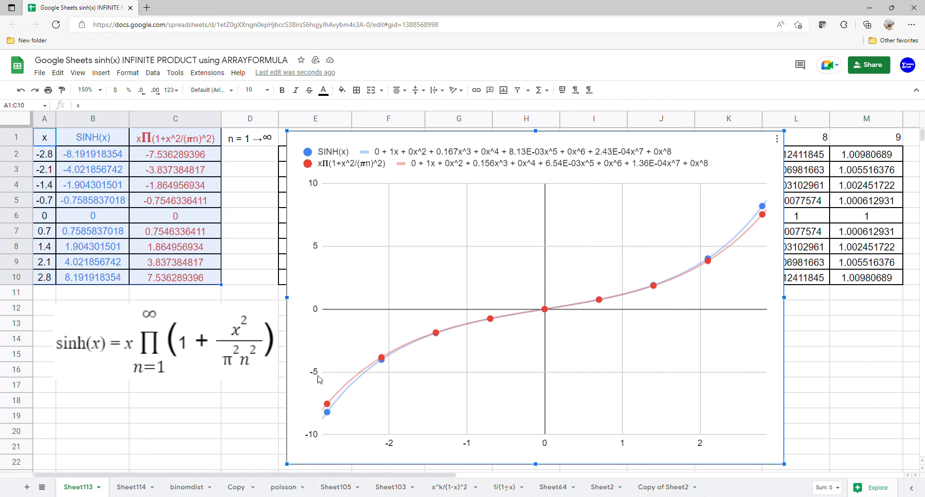